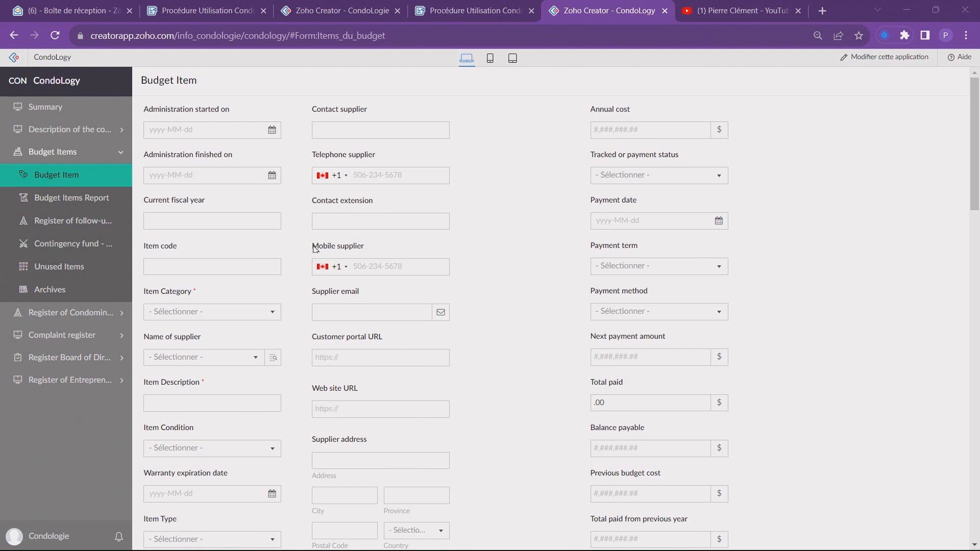
Open the Summary dashboard and examine its fund amounts, budget totals, condominium register and complaint management sections.
click(235, 178)
click(41, 109)
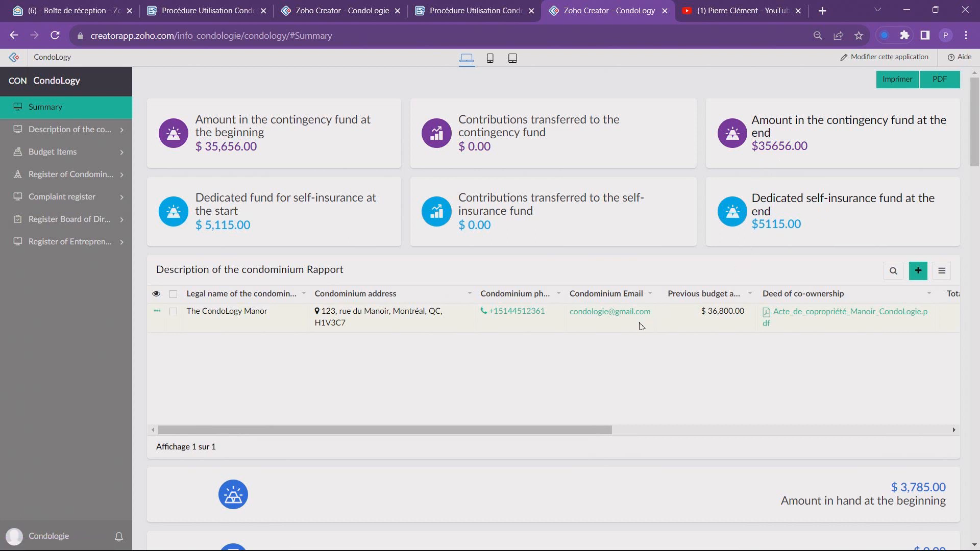
scroll(641, 327, down, 6)
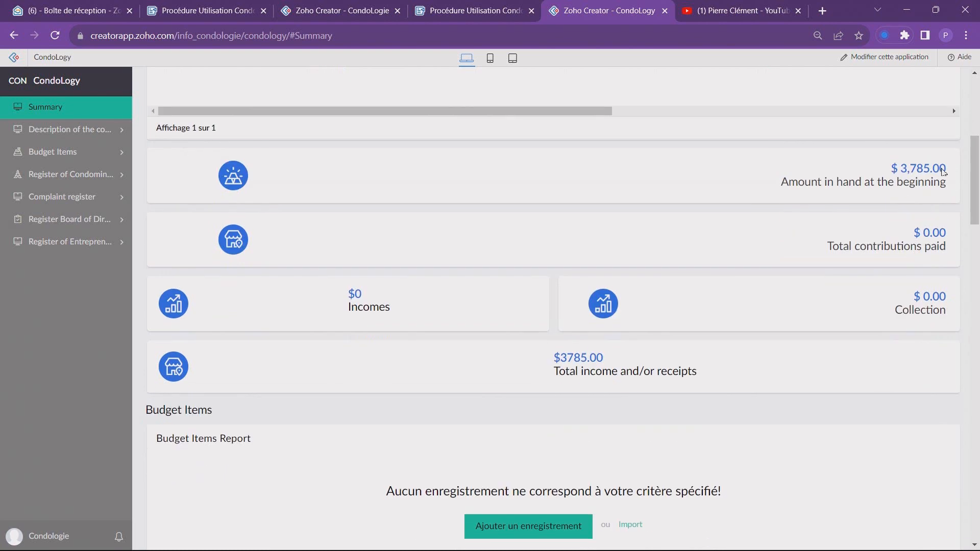
scroll(577, 373, down, 2)
scroll(579, 378, down, 3)
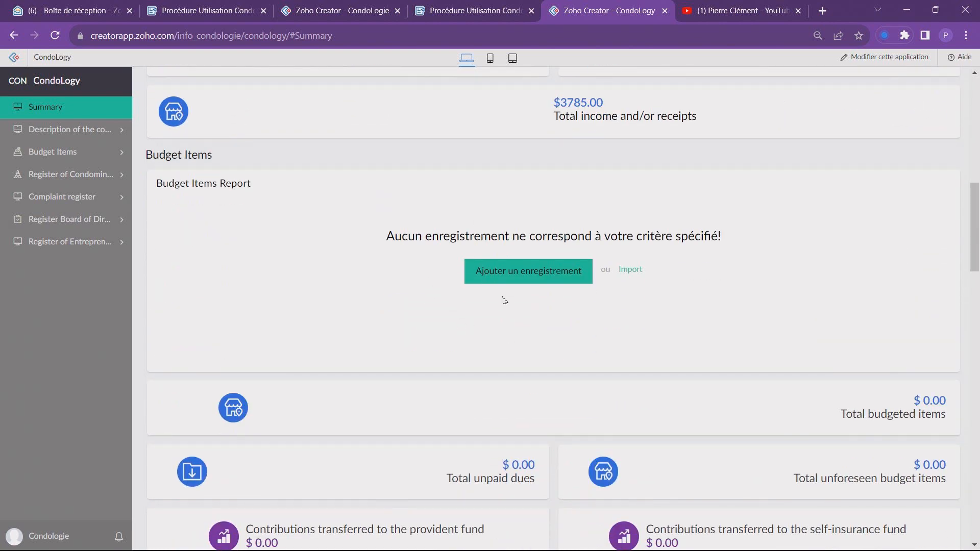
scroll(505, 301, down, 5)
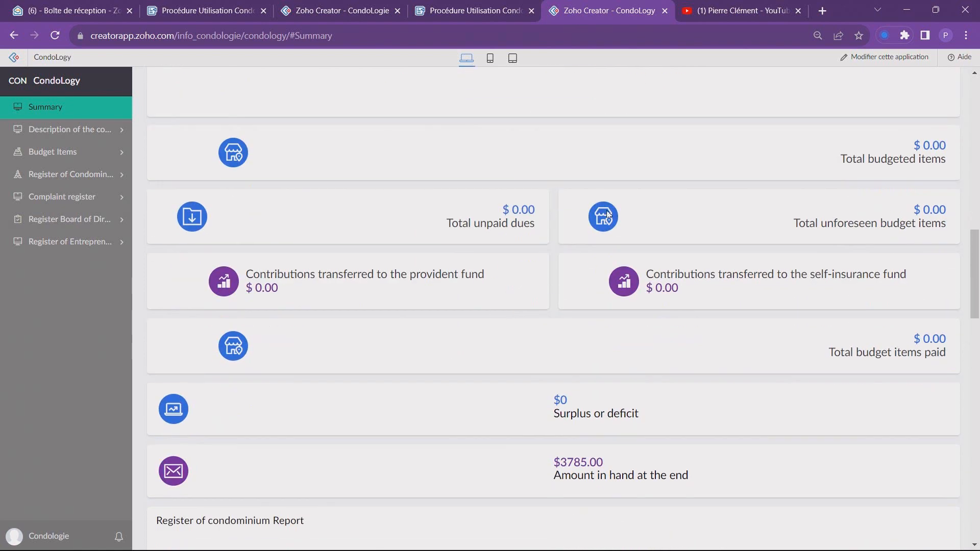
scroll(517, 357, down, 5)
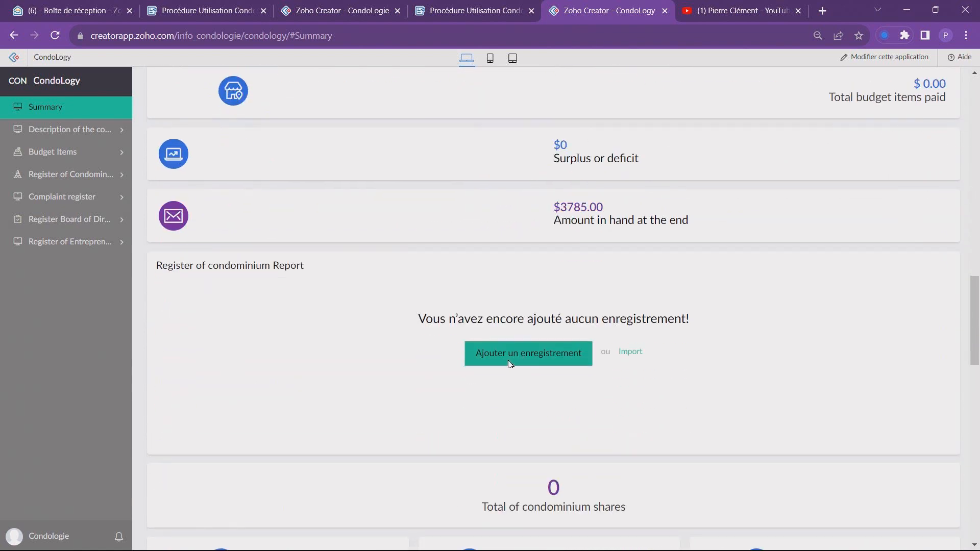
scroll(520, 363, down, 8)
scroll(522, 364, down, 2)
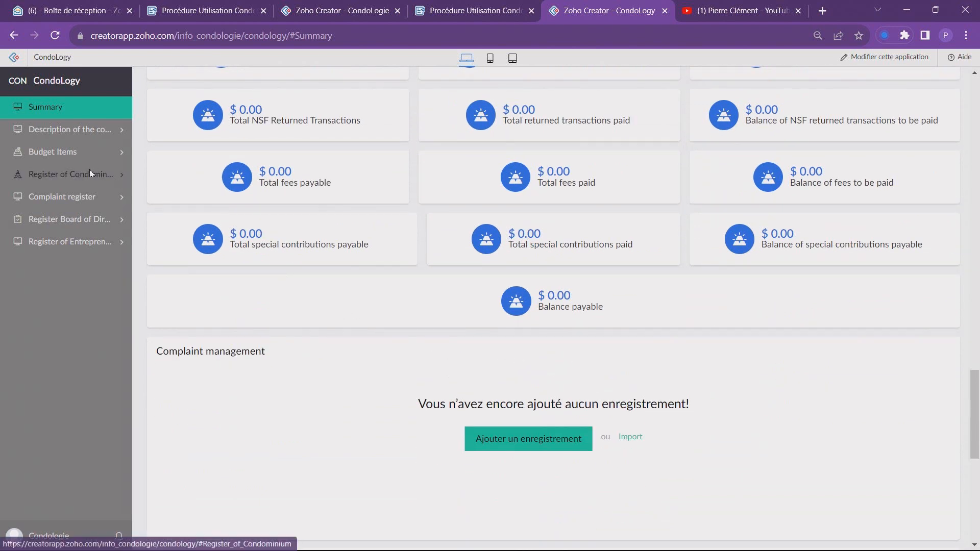
Examine the Budget Item form's fields, including the payment breakdown and MSDS data sheet, and compare with the Budget Items Report.
click(79, 153)
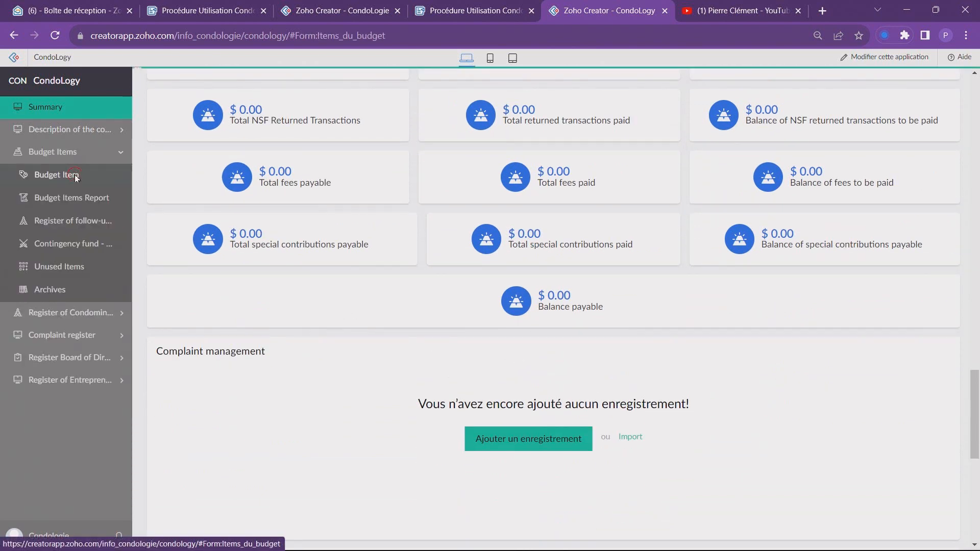
click(77, 177)
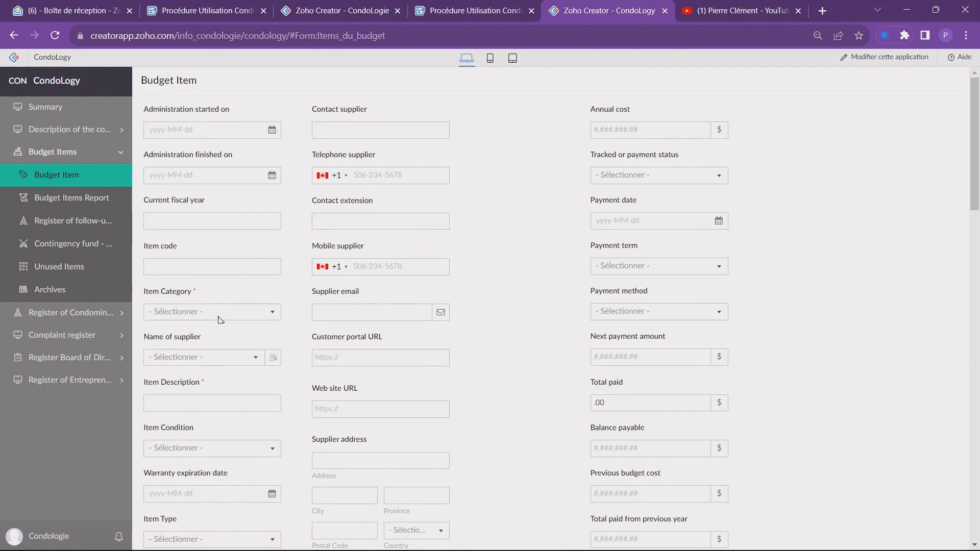
scroll(248, 464, down, 10)
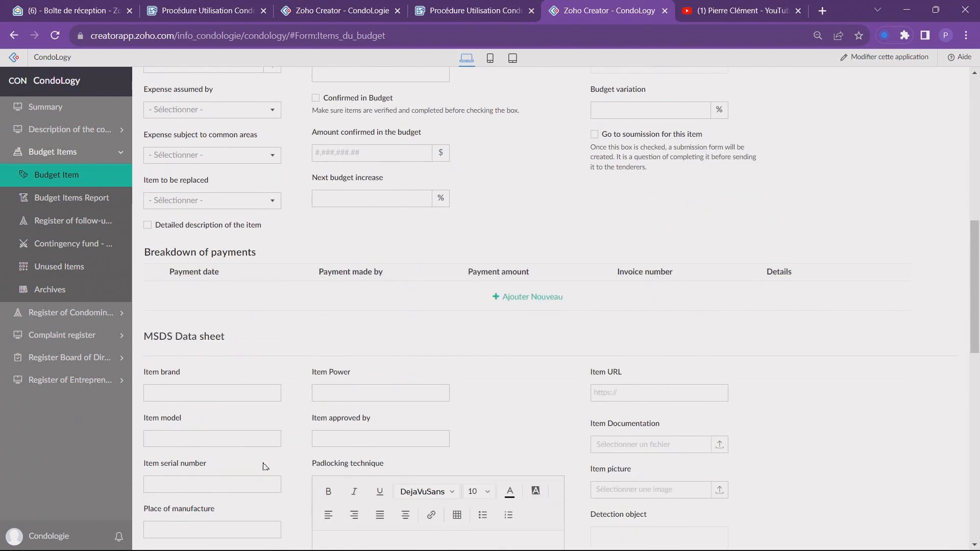
click(65, 201)
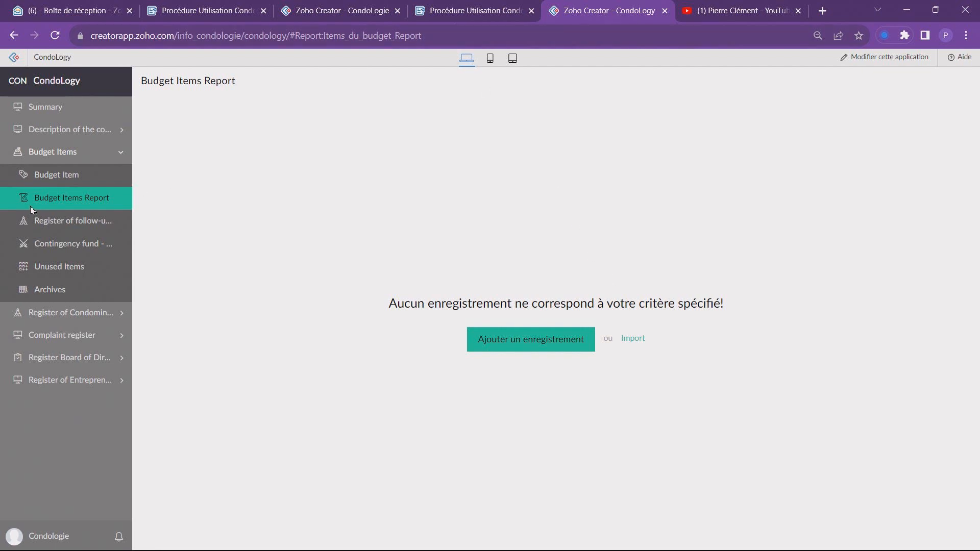
click(64, 177)
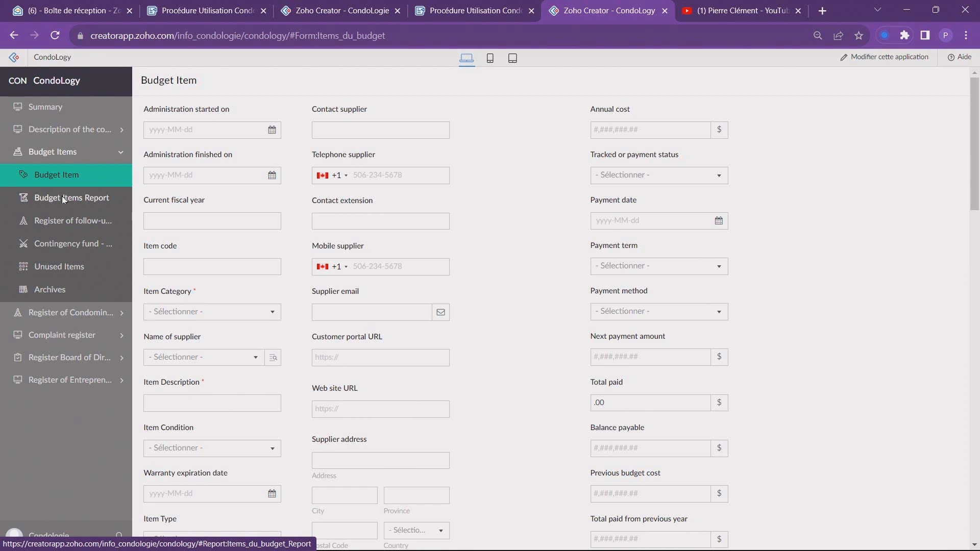
Load the "Budget Items Report" spreadsheet from local storage as import data for the Budget Items Report.
click(64, 199)
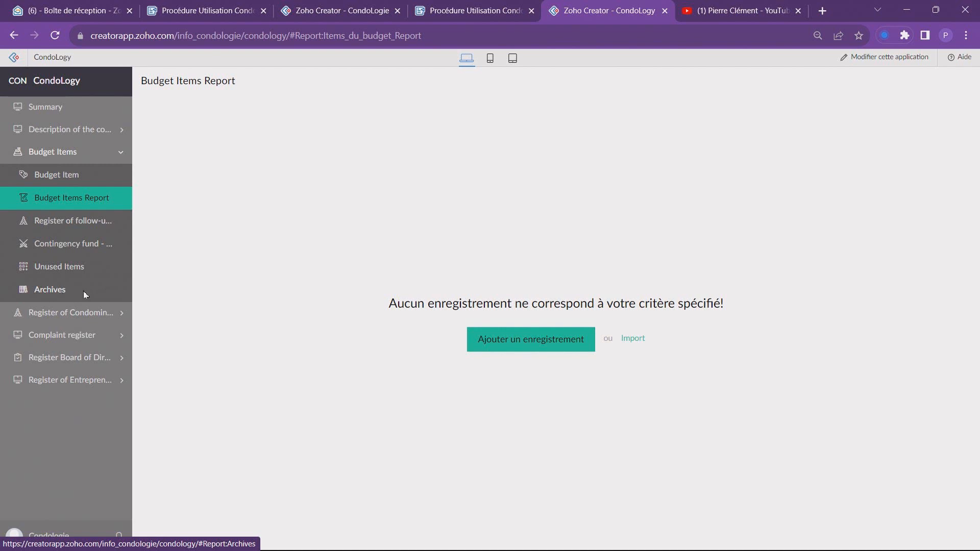
click(624, 339)
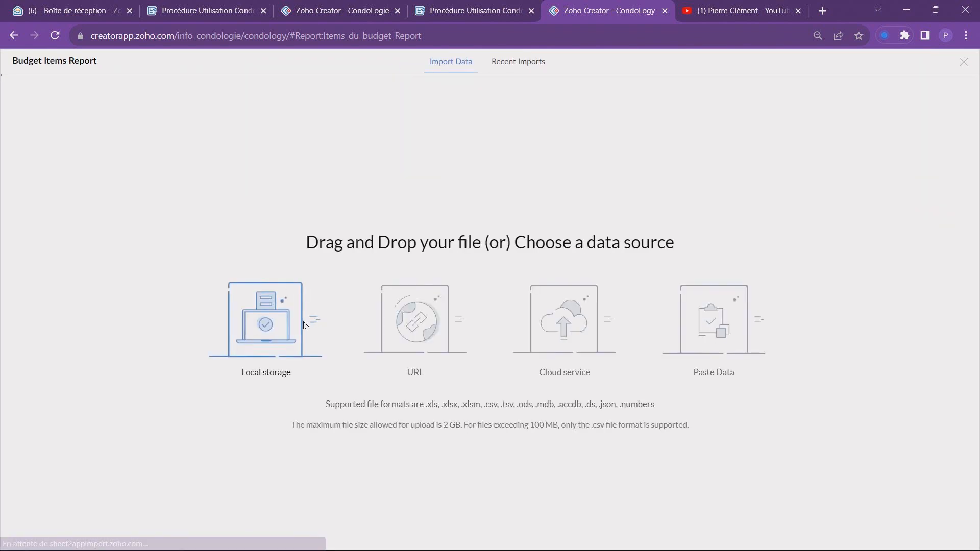
click(284, 313)
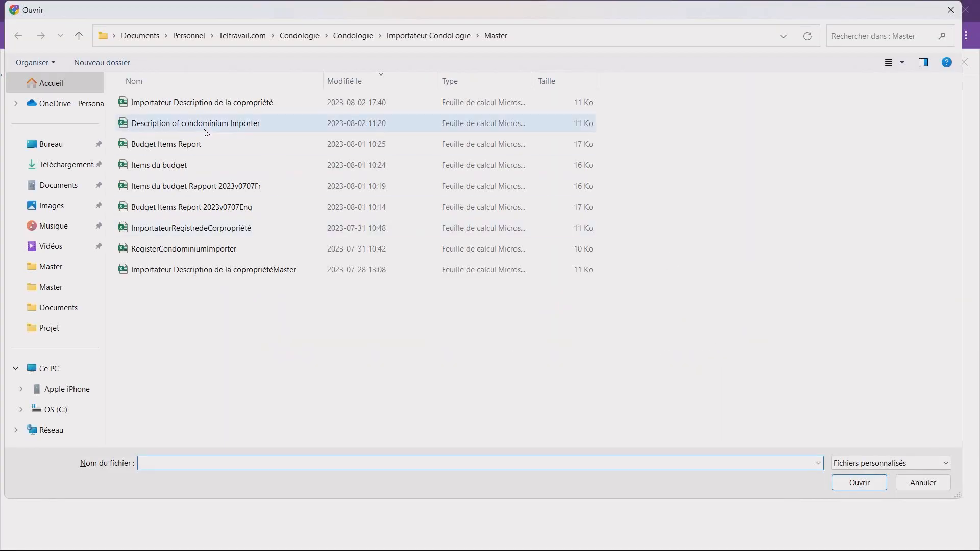
click(200, 145)
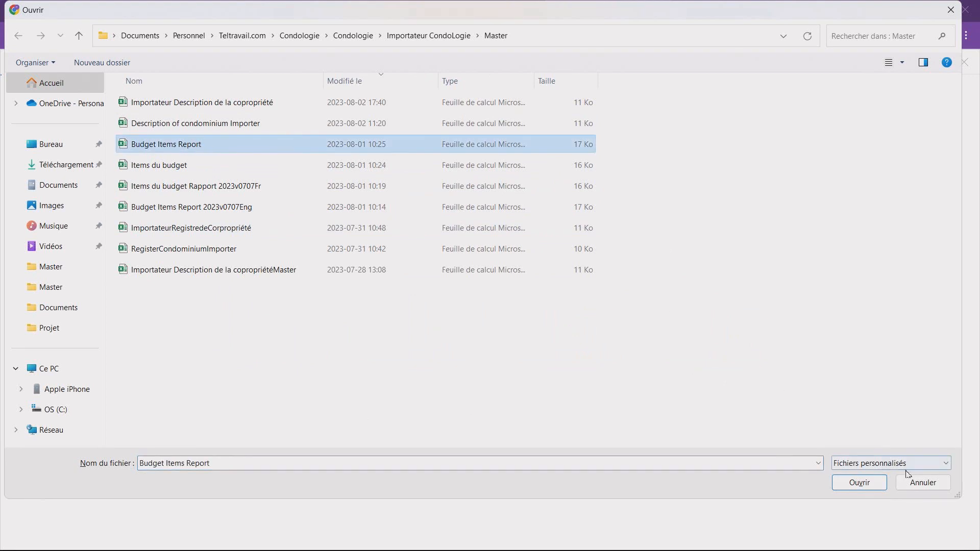
click(859, 482)
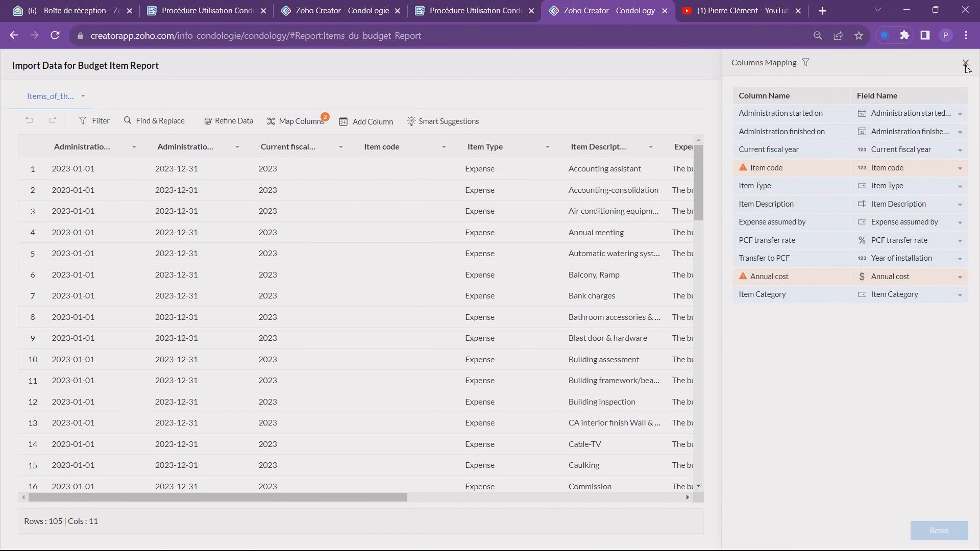
Accept the existing column mapping and import the budget items without resolving the flagged columns.
click(965, 63)
click(873, 95)
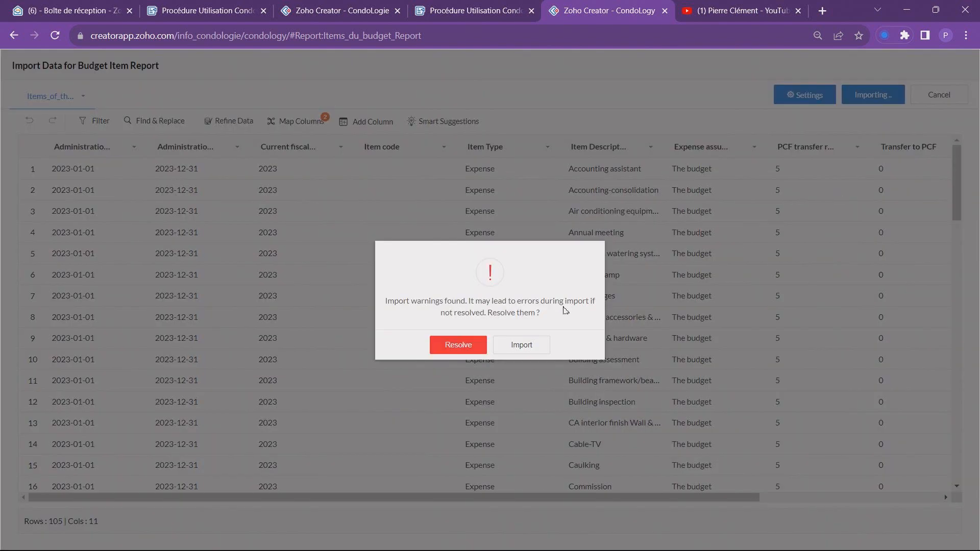
click(525, 343)
click(453, 378)
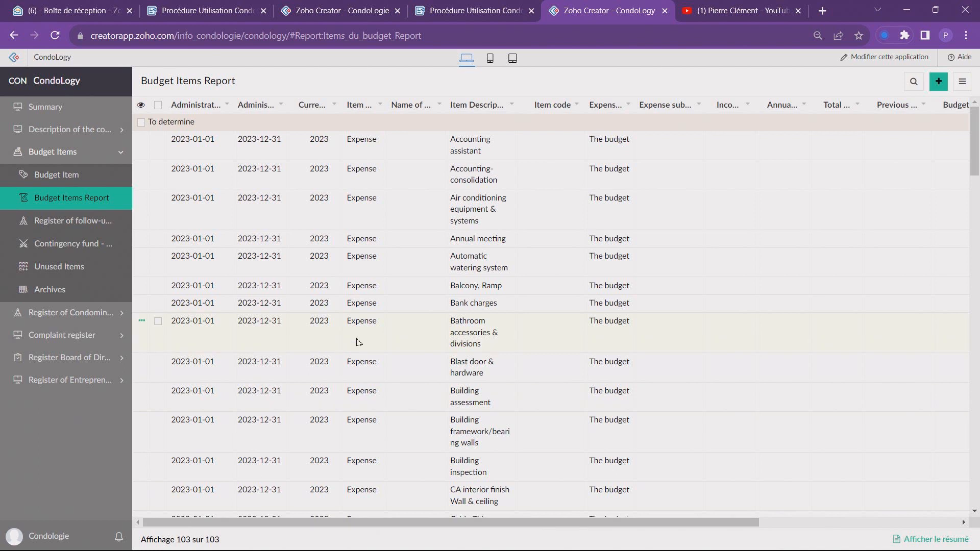
Review the imported items and their descriptions in the Budget Items Report.
scroll(368, 342, down, 3)
scroll(370, 343, down, 10)
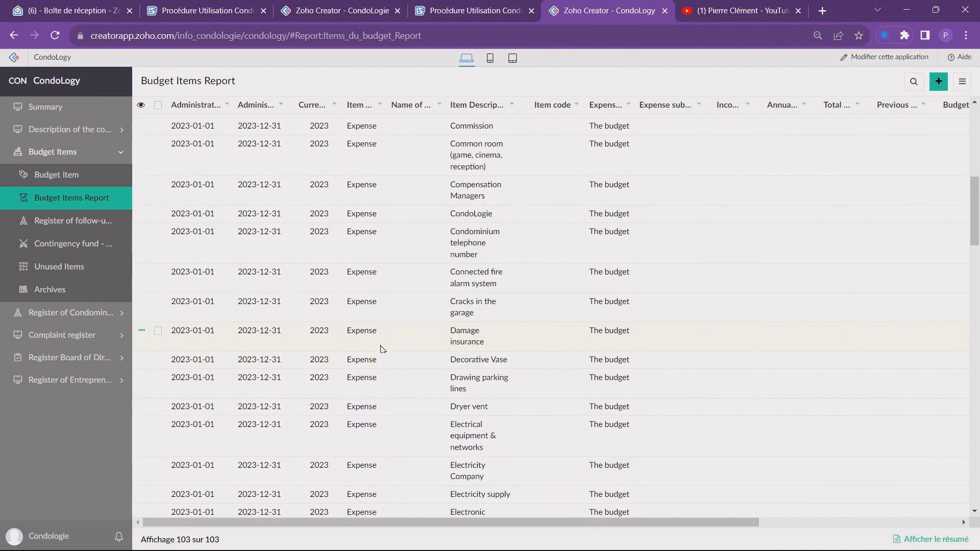
scroll(393, 352, down, 5)
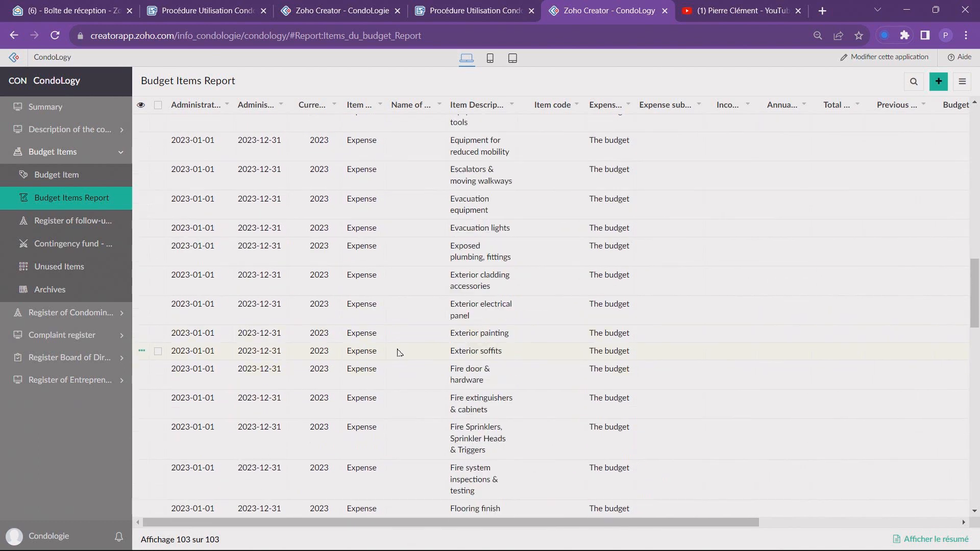
scroll(402, 351, down, 3)
scroll(403, 350, down, 1)
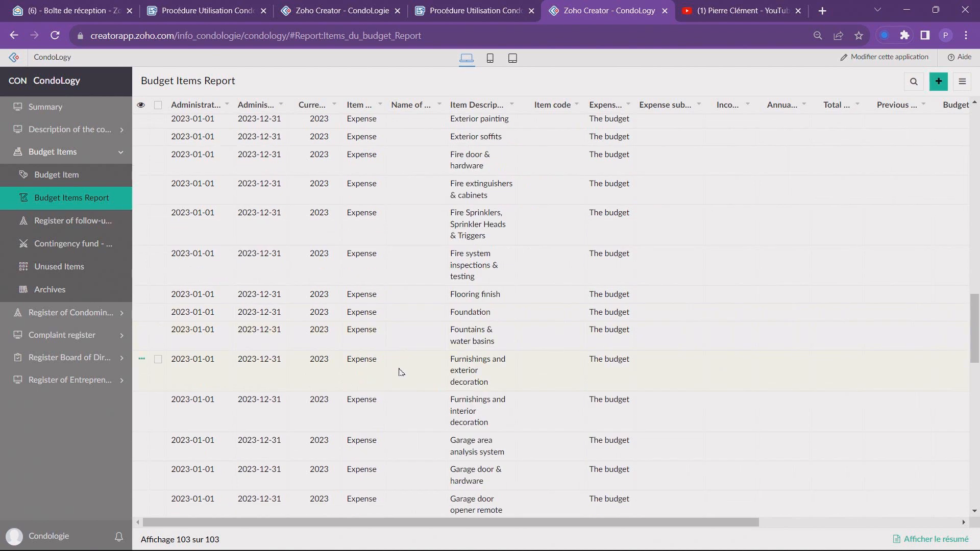
scroll(401, 355, up, 10)
scroll(401, 355, up, 8)
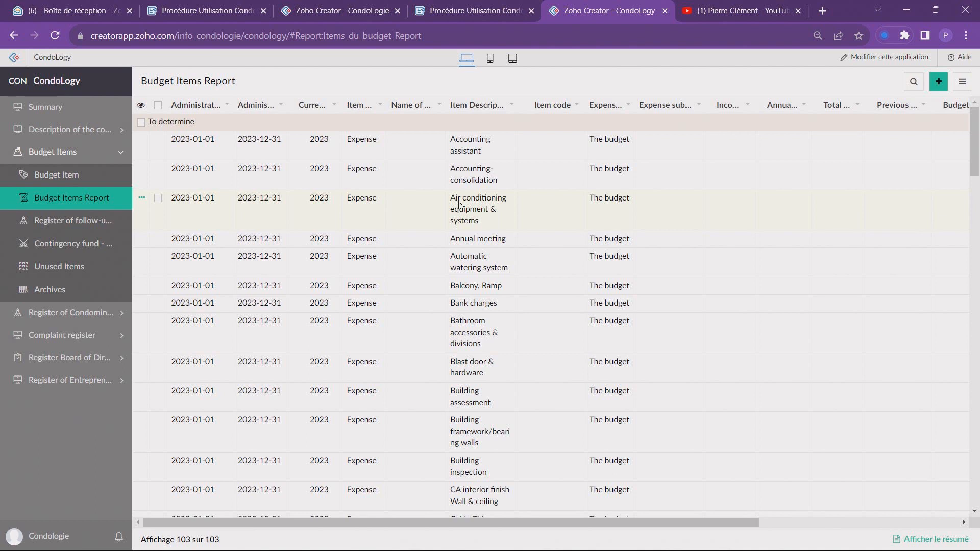
scroll(462, 205, down, 2)
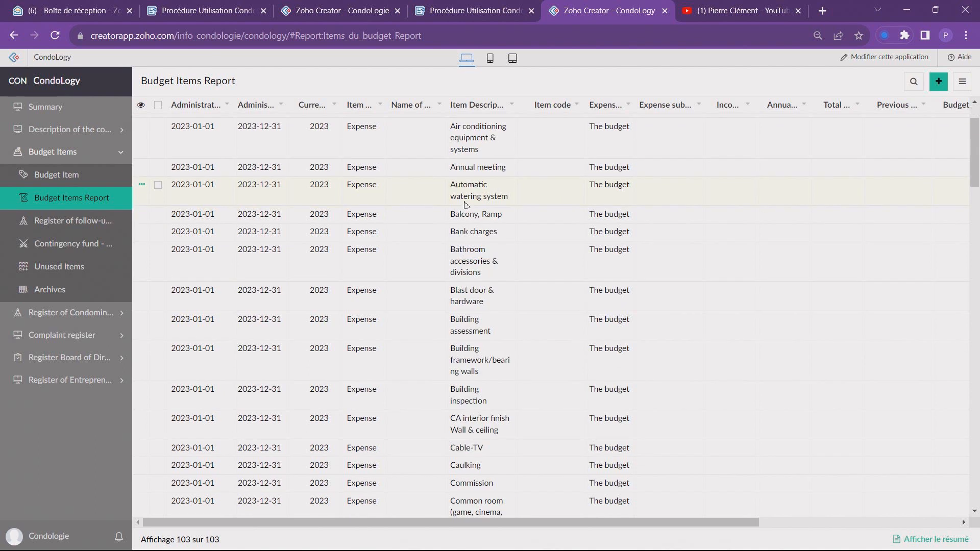
scroll(466, 204, up, 2)
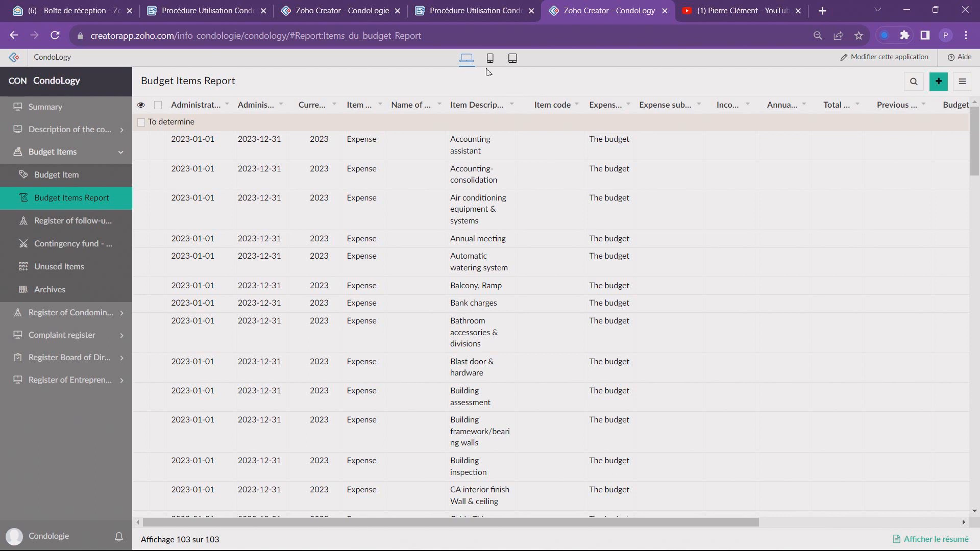
Switch to the Zoho Writer procedure document and read about default budget items and going from Macro Mode to Micro Mode.
click(472, 11)
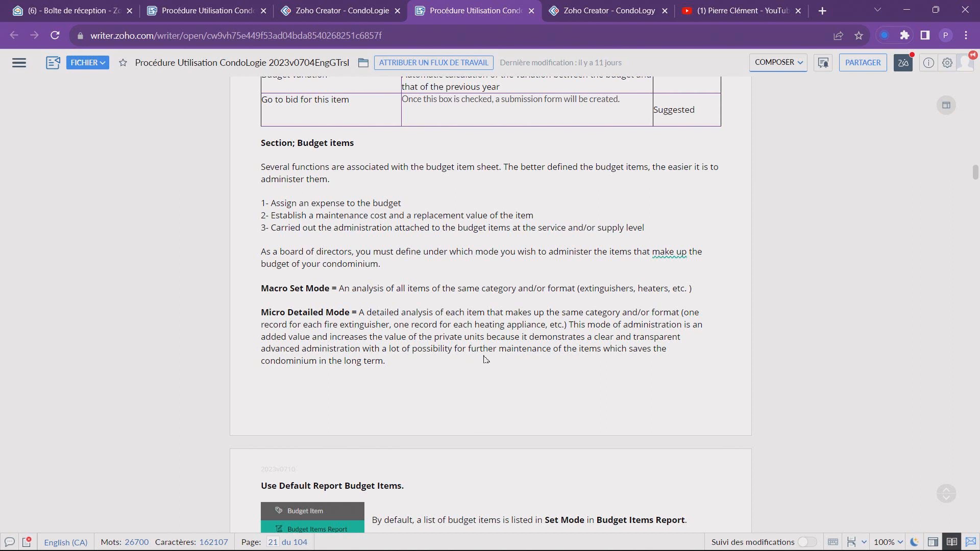
scroll(489, 359, down, 2)
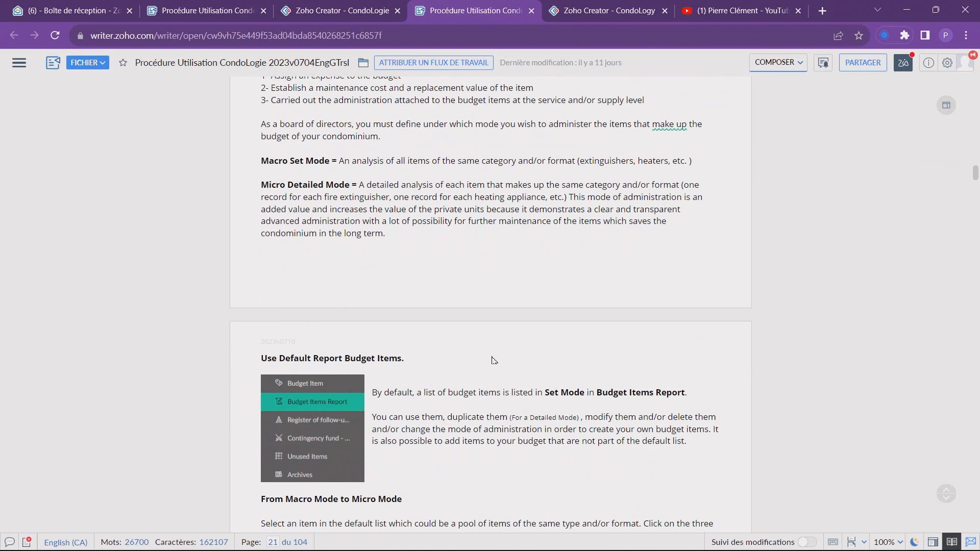
scroll(493, 363, down, 2)
scroll(494, 363, down, 3)
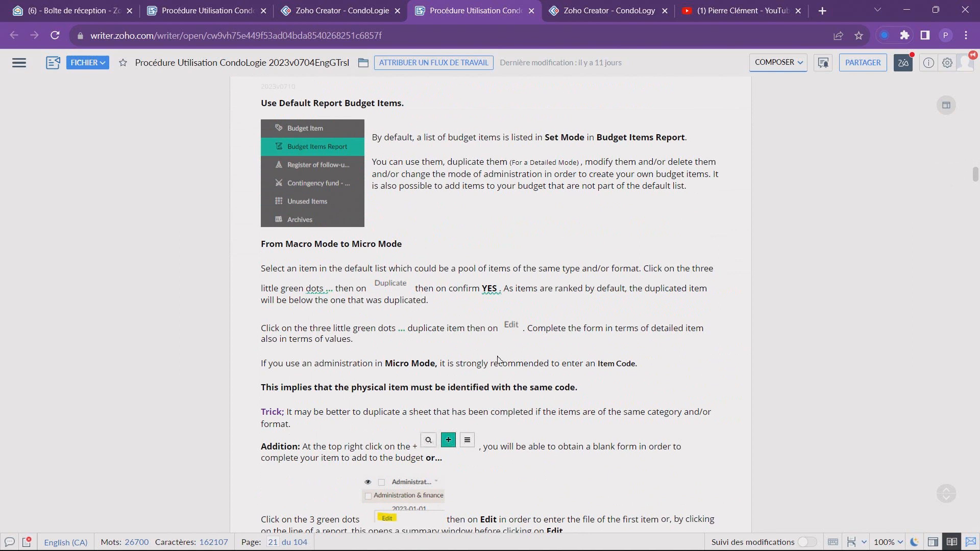
scroll(499, 361, down, 1)
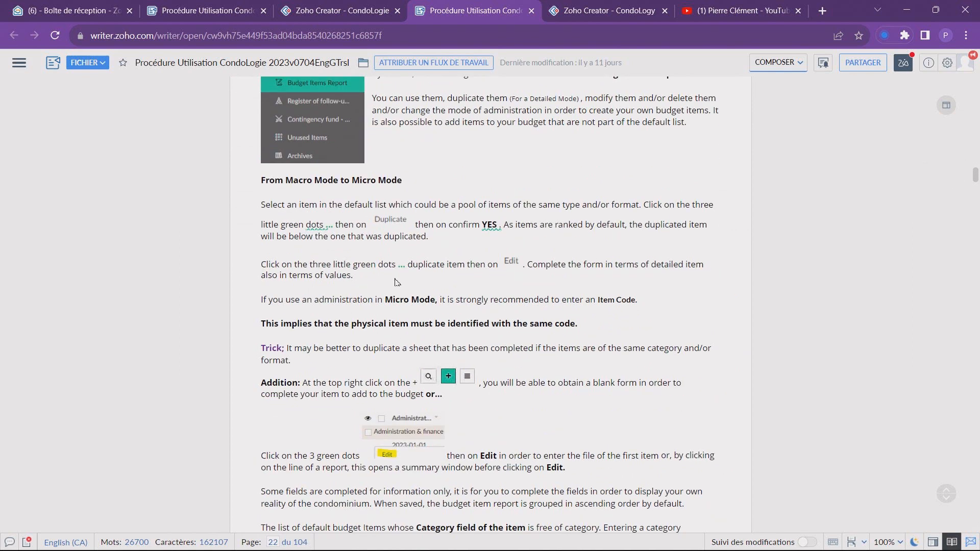
Return to the CondoLogy app in Zoho Creator and look through the default budget items listed in the report.
click(590, 15)
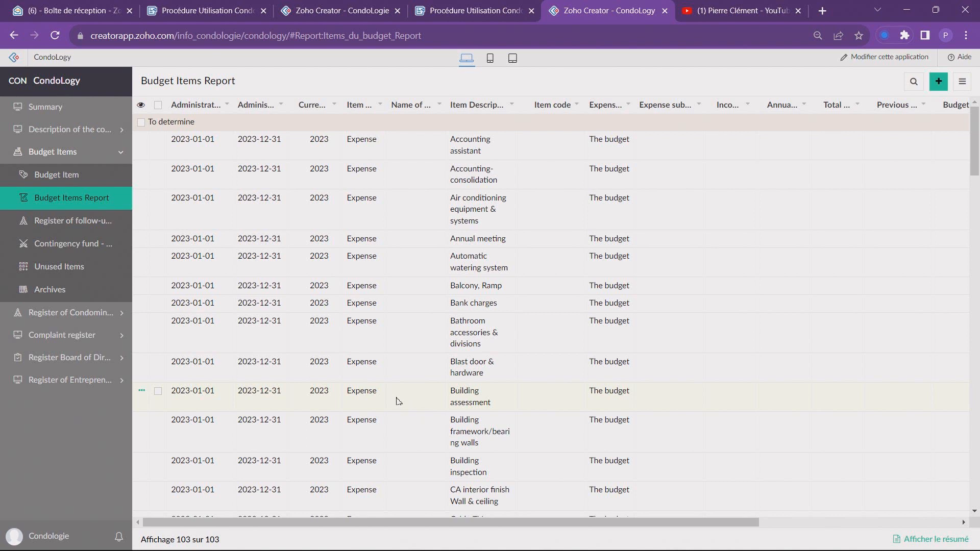
scroll(397, 401, down, 3)
scroll(407, 404, down, 12)
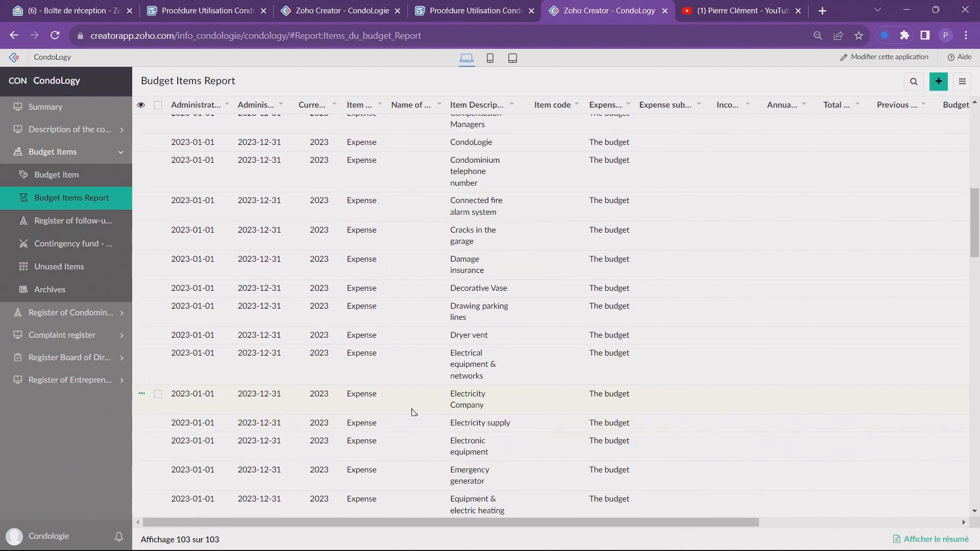
scroll(419, 414, down, 10)
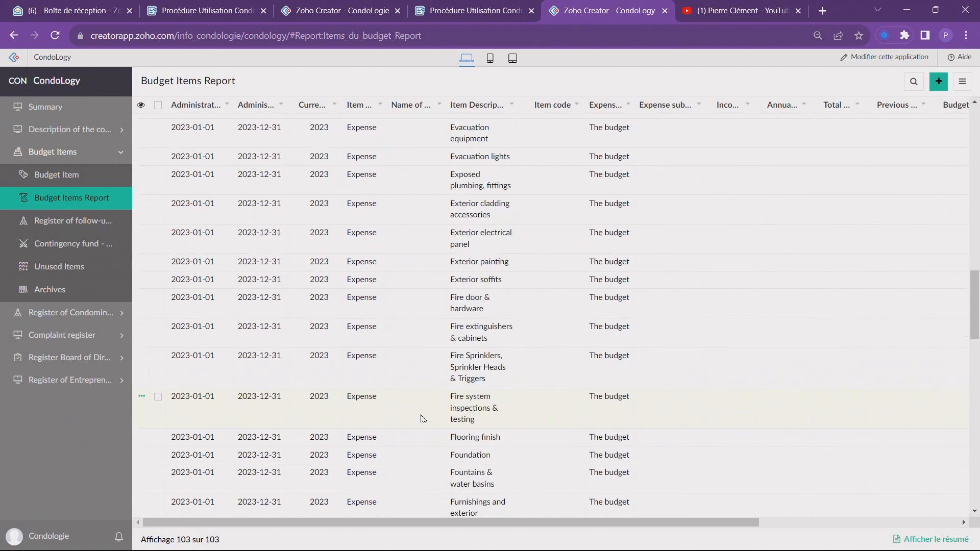
scroll(423, 420, down, 3)
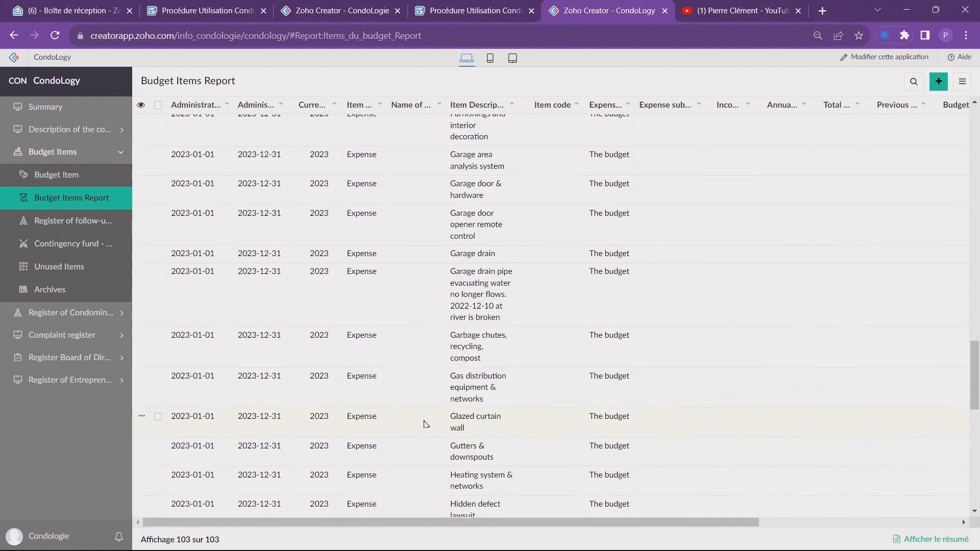
scroll(423, 418, down, 3)
scroll(426, 417, down, 3)
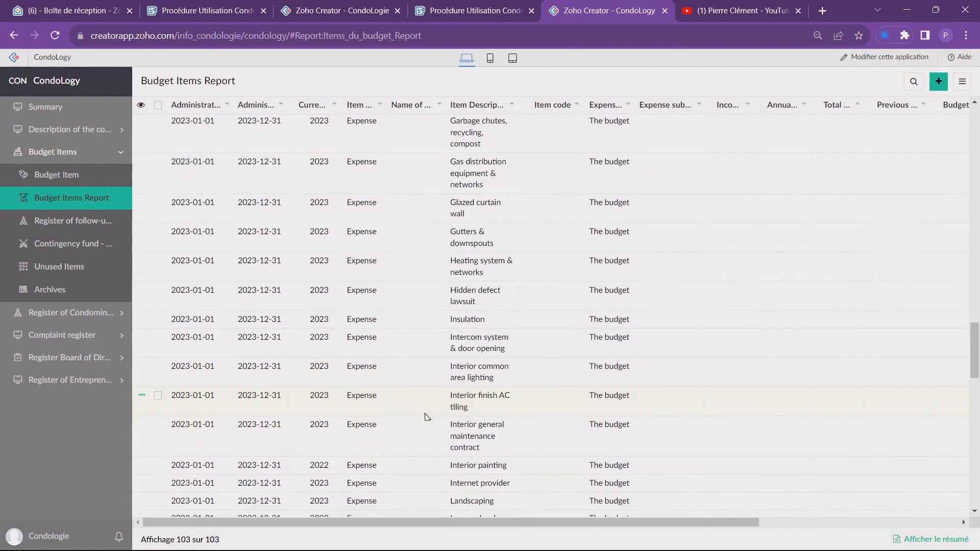
scroll(427, 418, up, 18)
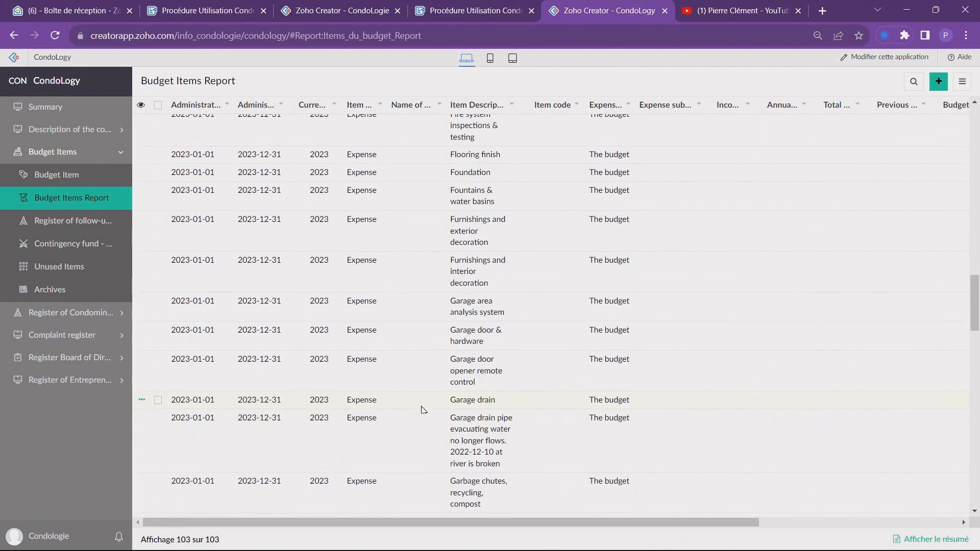
scroll(423, 413, up, 15)
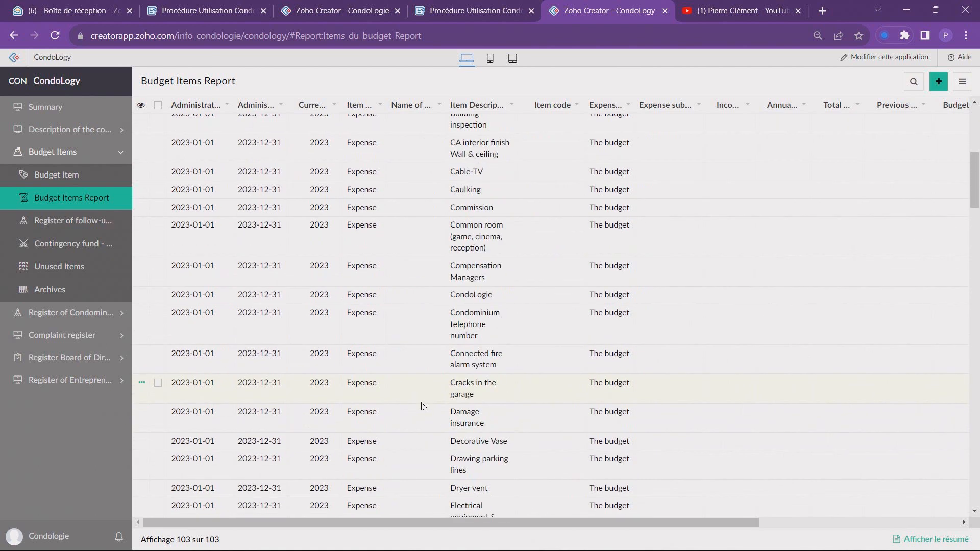